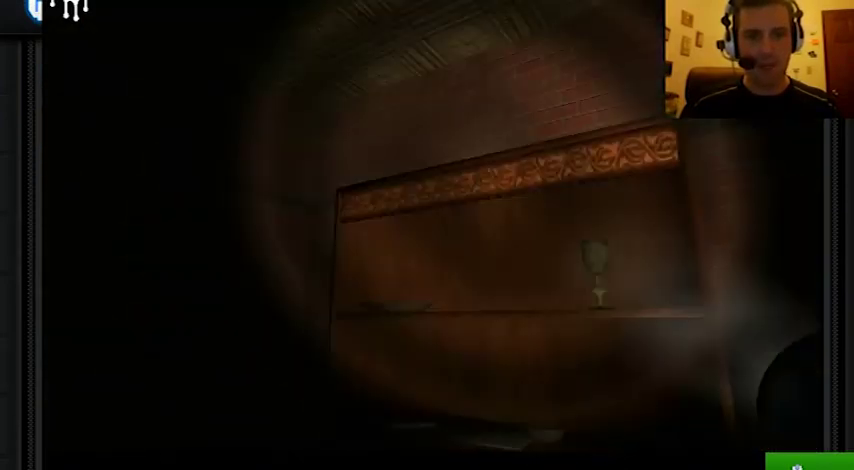
key("w")
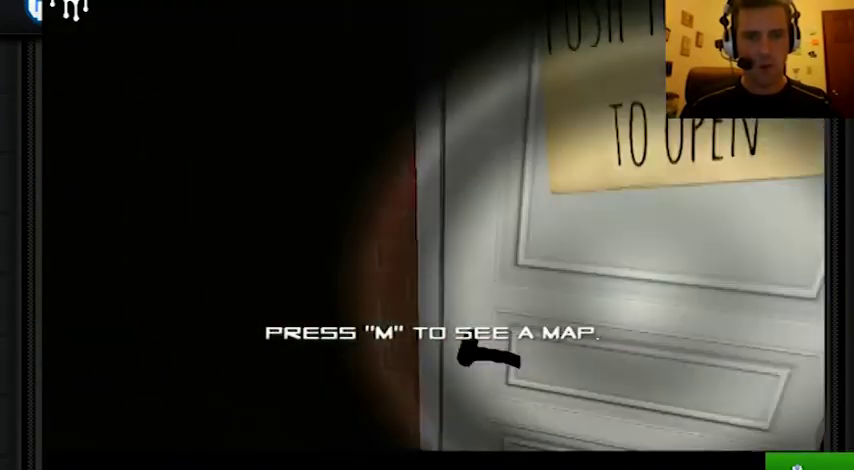
key("m")
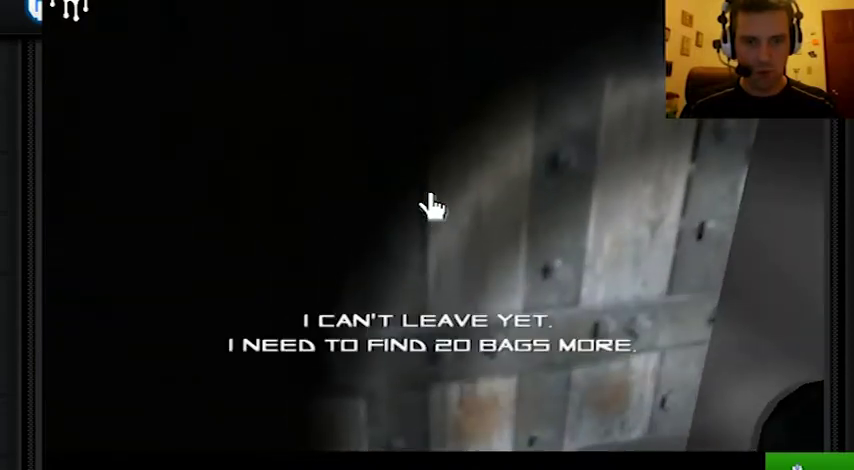
key("w")
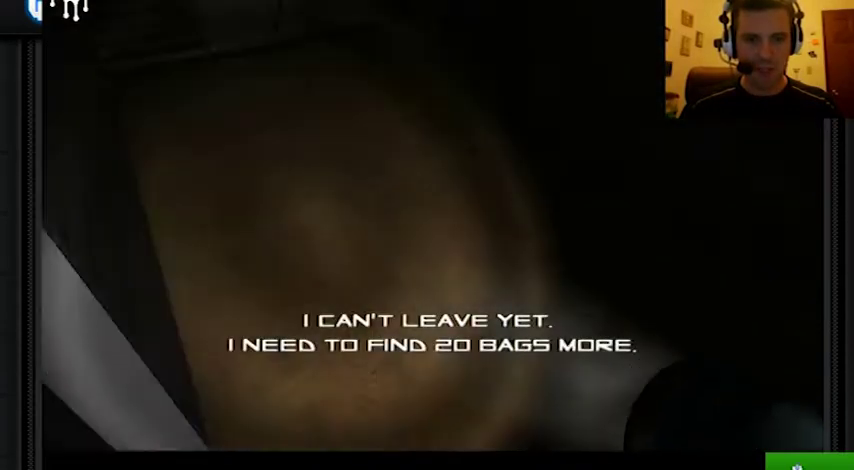
key("w")
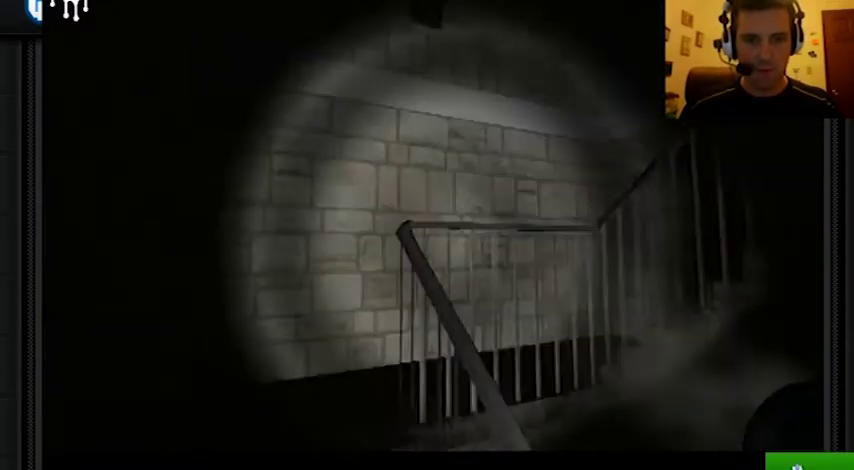
key("w")
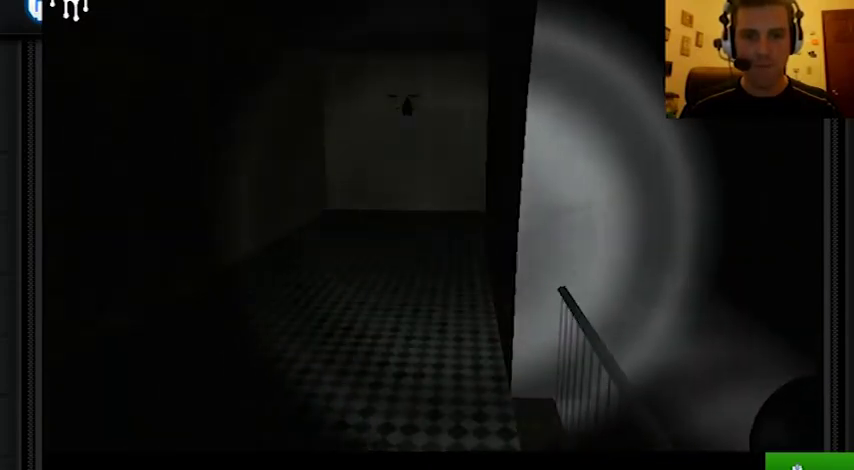
key("w")
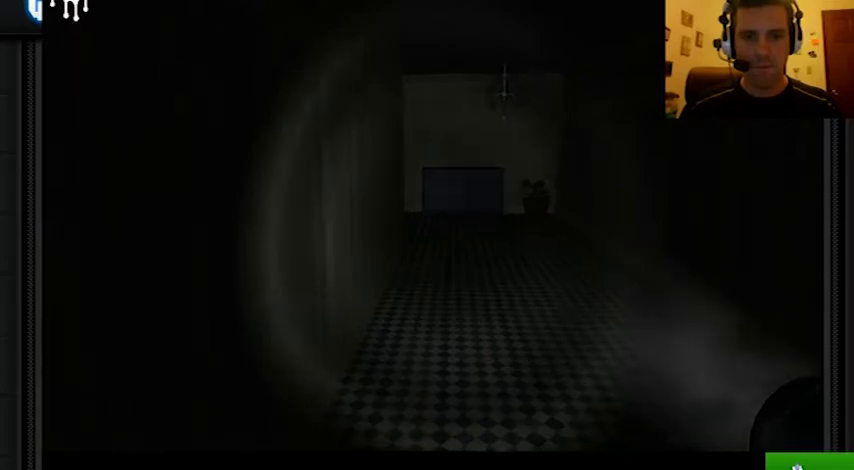
key("w")
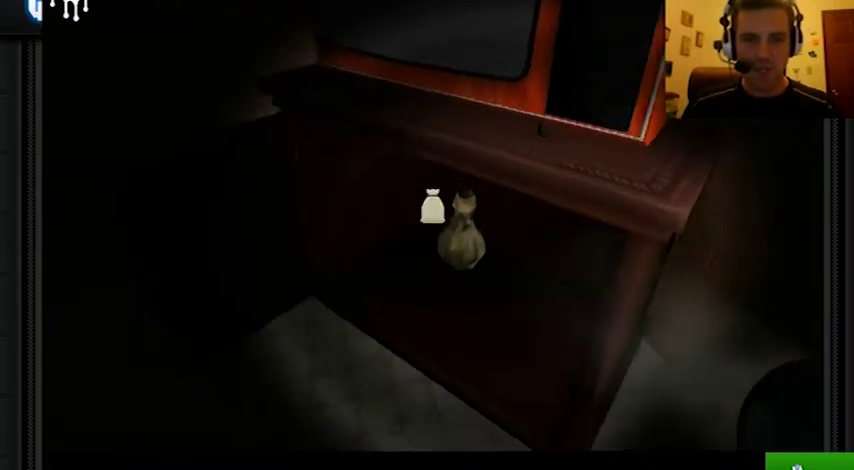
left_click(427, 205)
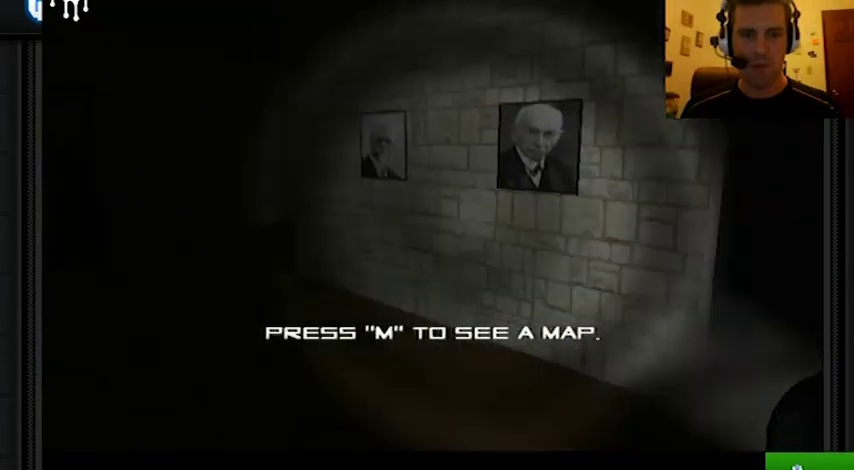
key("w")
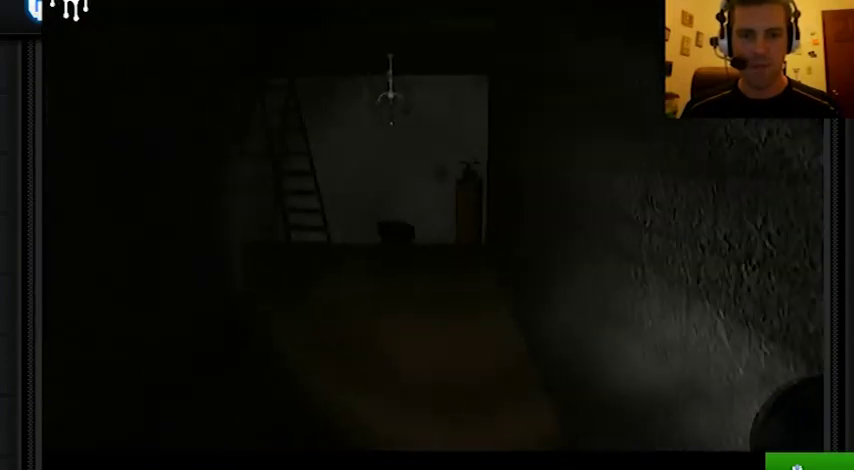
key("w")
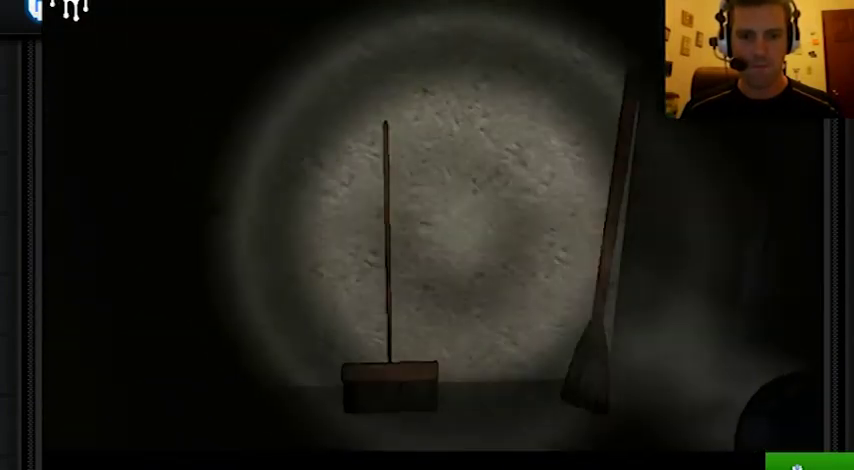
key("w")
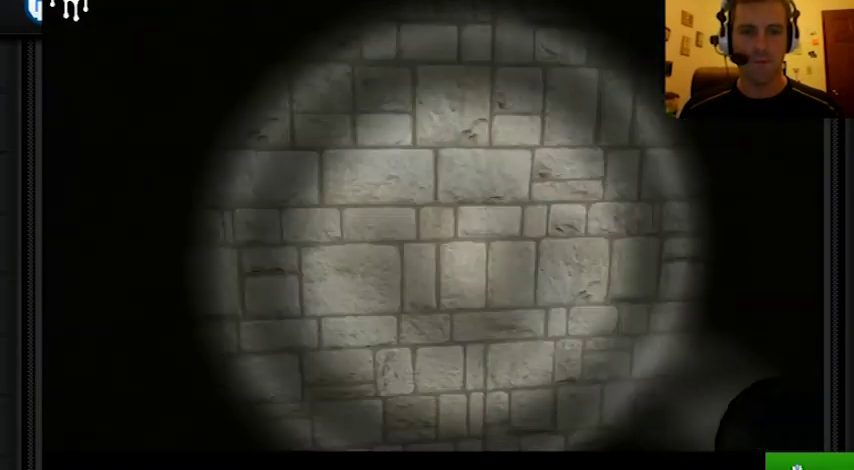
key("w")
key("w")
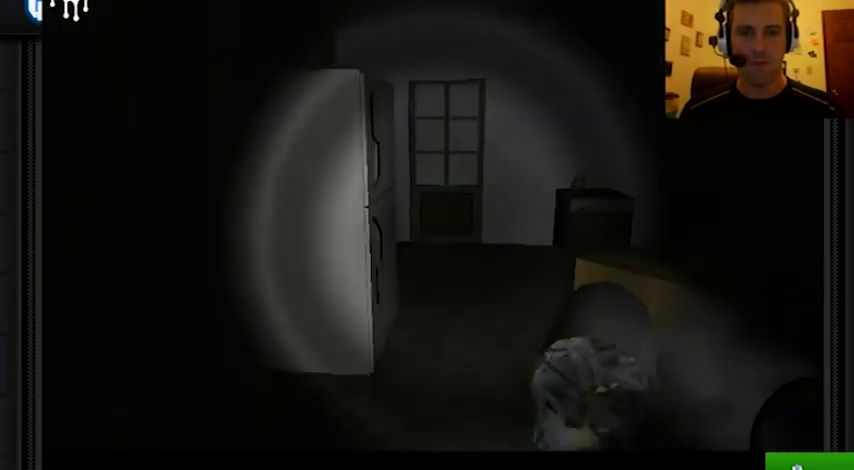
key("w")
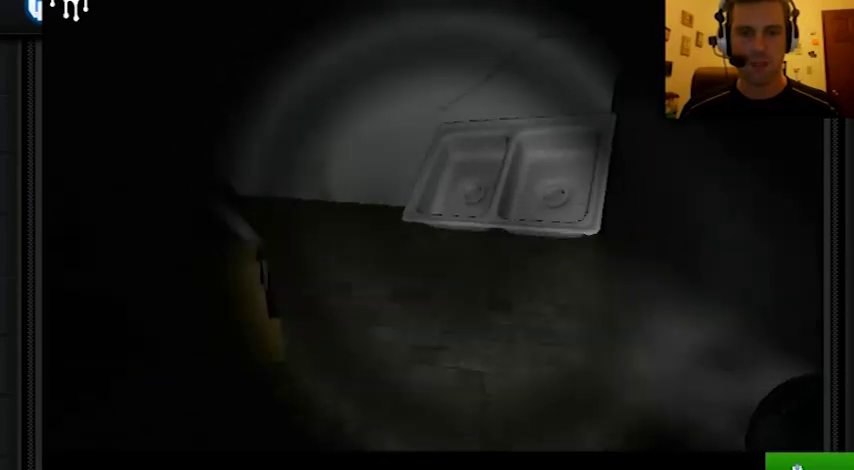
key("w")
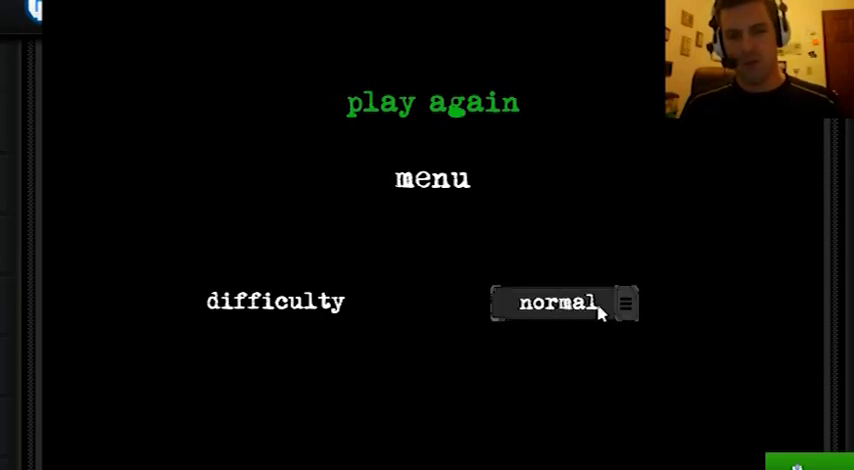
left_click(624, 306)
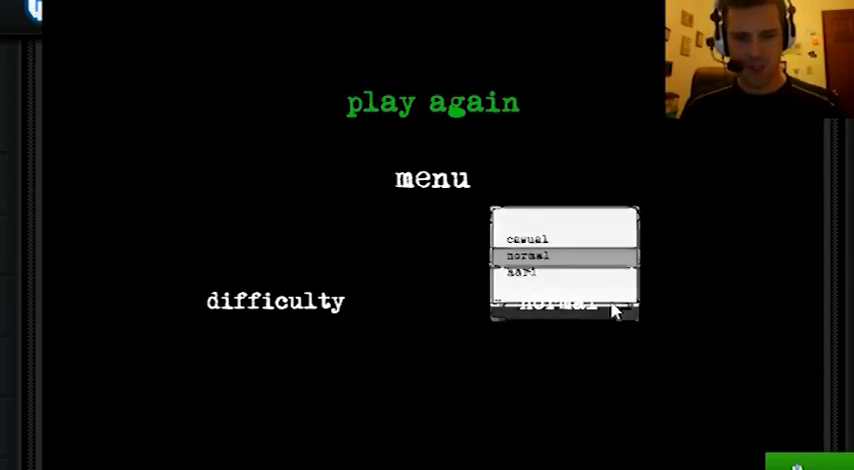
left_click(612, 310)
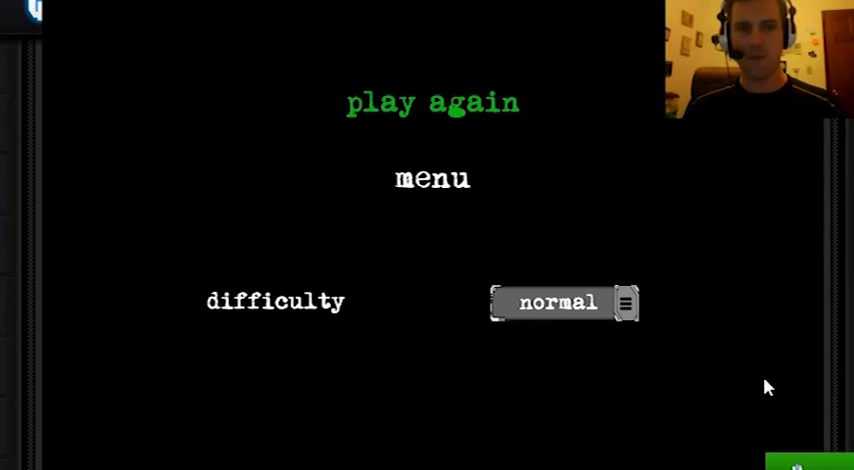